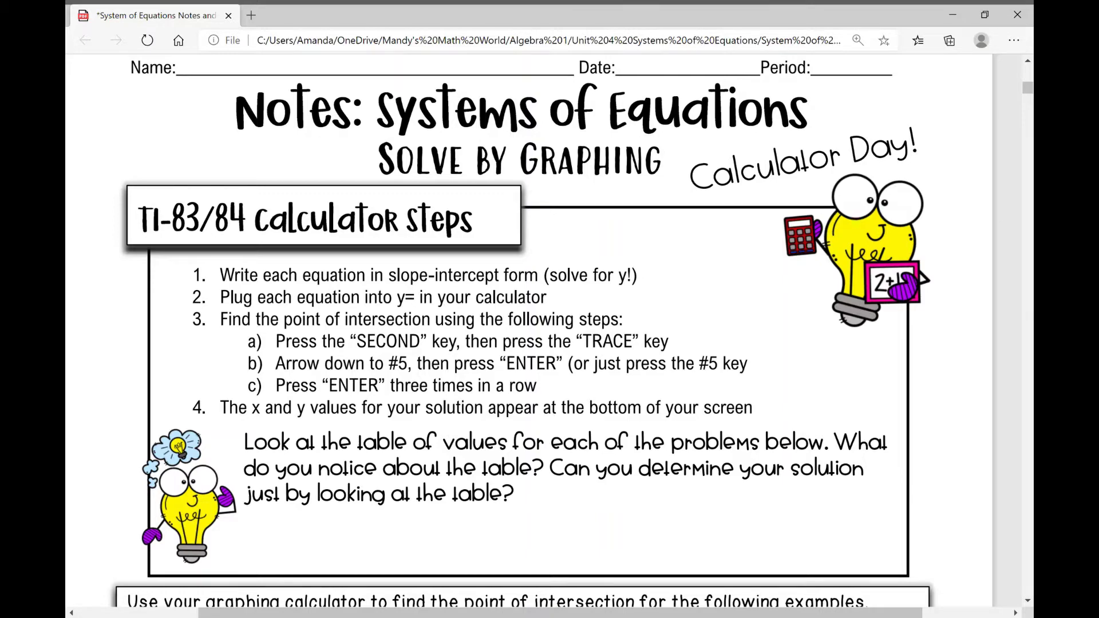
Scroll to problem 1's equations, 2 + y = x and x + y = 4
scroll(538, 330, down, 3)
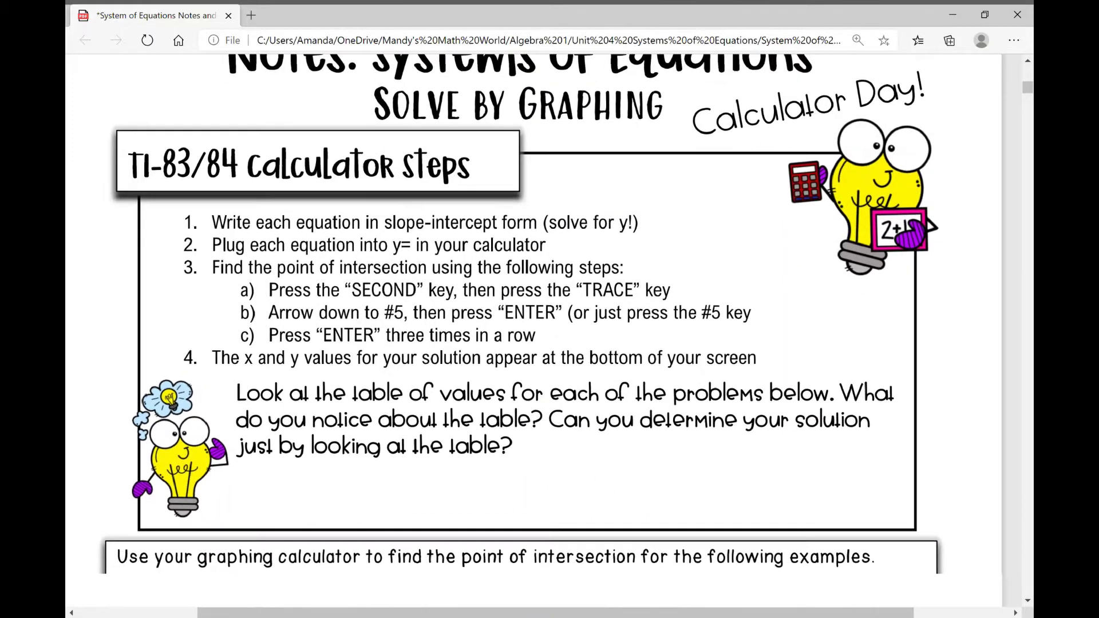
scroll(538, 331, down, 4)
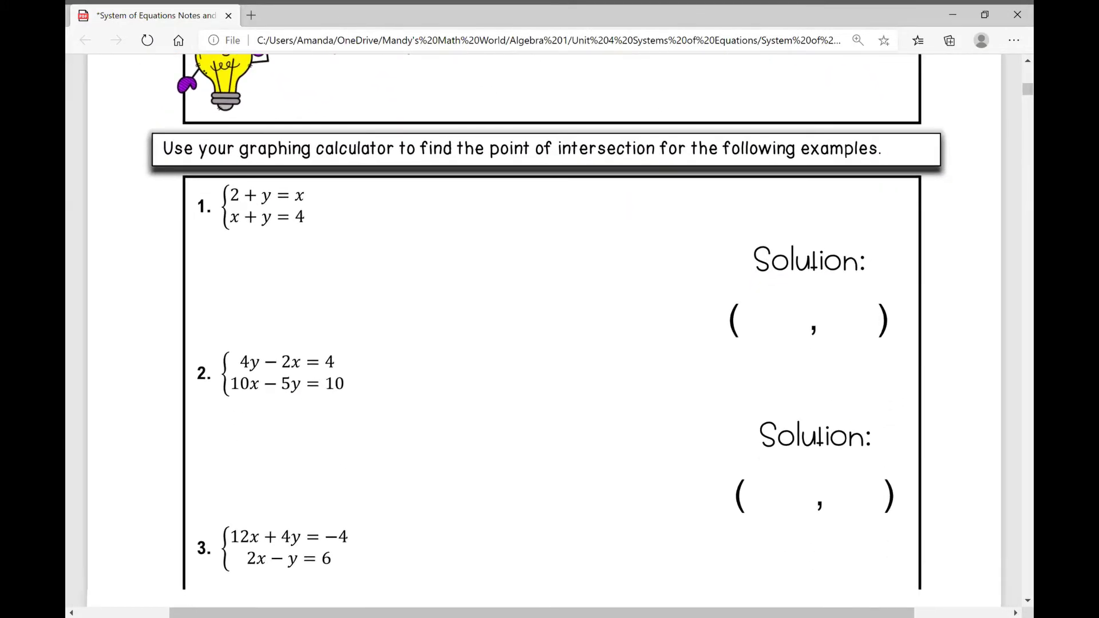
scroll(550, 331, up, 2)
scroll(544, 332, up, 1)
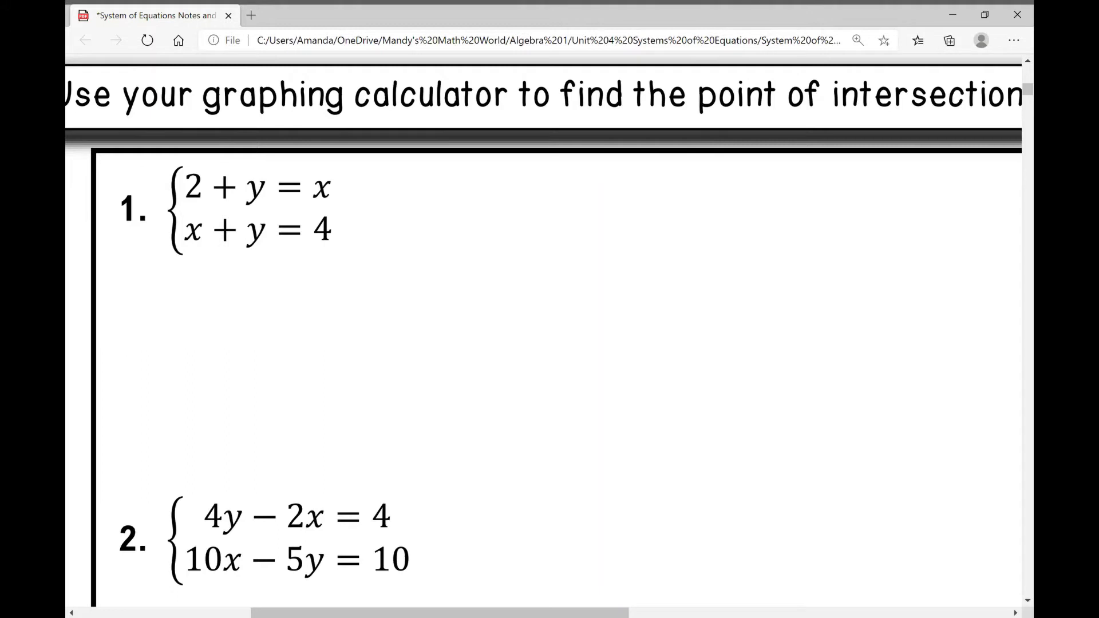
Star problem 1, subtract 2 from 2 + y = x to get y = x − 2, labelled 1
mouse_move(158, 178)
mouse_down()
mouse_move(169, 165)
mouse_move(162, 181)
mouse_up()
mouse_move(395, 173)
mouse_down()
mouse_move(418, 199)
mouse_move(450, 187)
mouse_up()
mouse_move(441, 179)
mouse_down()
mouse_move(503, 202)
mouse_move(492, 213)
mouse_up()
drag(521, 178, 582, 196)
drag(576, 169, 563, 200)
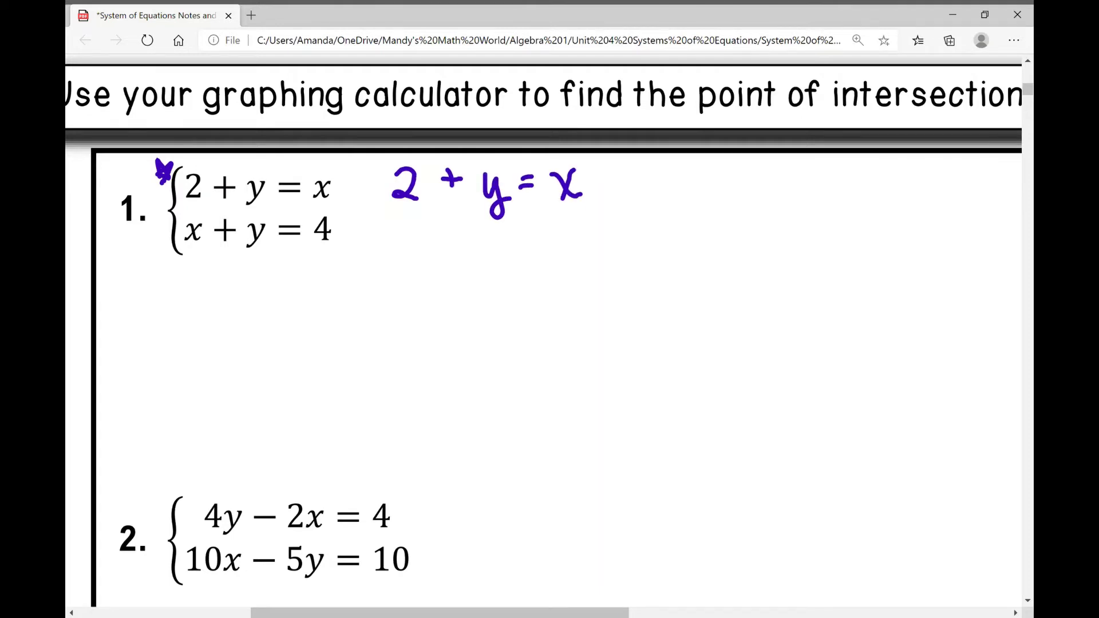
drag(371, 222, 383, 222)
drag(395, 216, 425, 236)
drag(547, 221, 616, 236)
drag(380, 162, 421, 233)
mouse_move(491, 266)
mouse_down()
mouse_move(494, 314)
mouse_move(534, 266)
mouse_move(537, 275)
mouse_up()
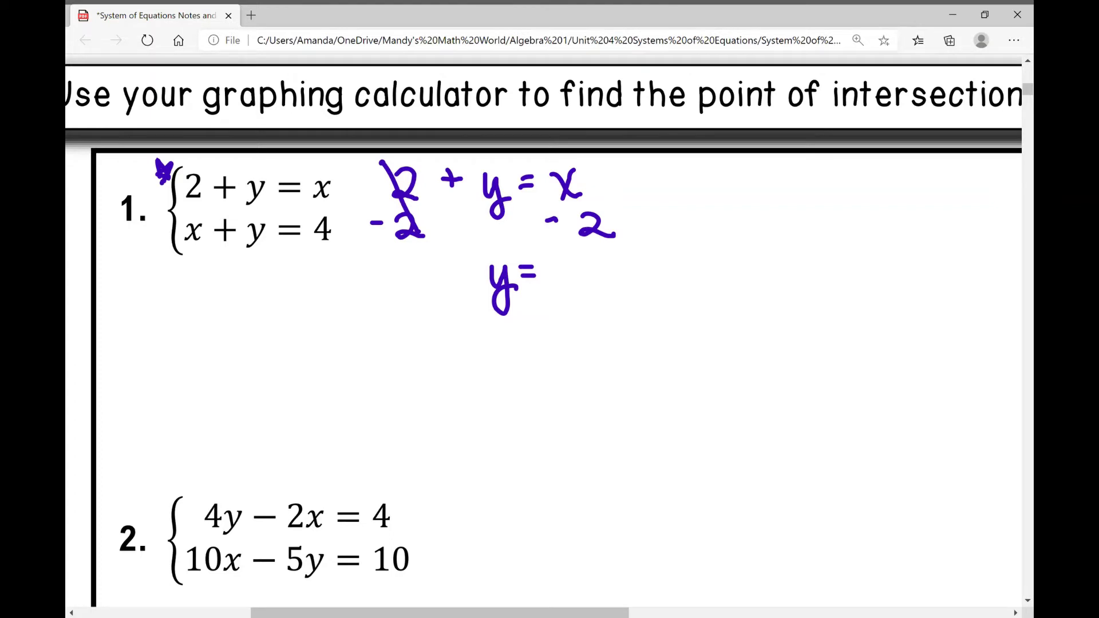
mouse_move(546, 263)
mouse_down()
mouse_move(576, 289)
mouse_move(554, 292)
mouse_move(607, 271)
mouse_up()
drag(621, 269, 664, 289)
mouse_move(454, 261)
mouse_down()
mouse_move(452, 282)
mouse_move(469, 276)
mouse_move(457, 252)
mouse_up()
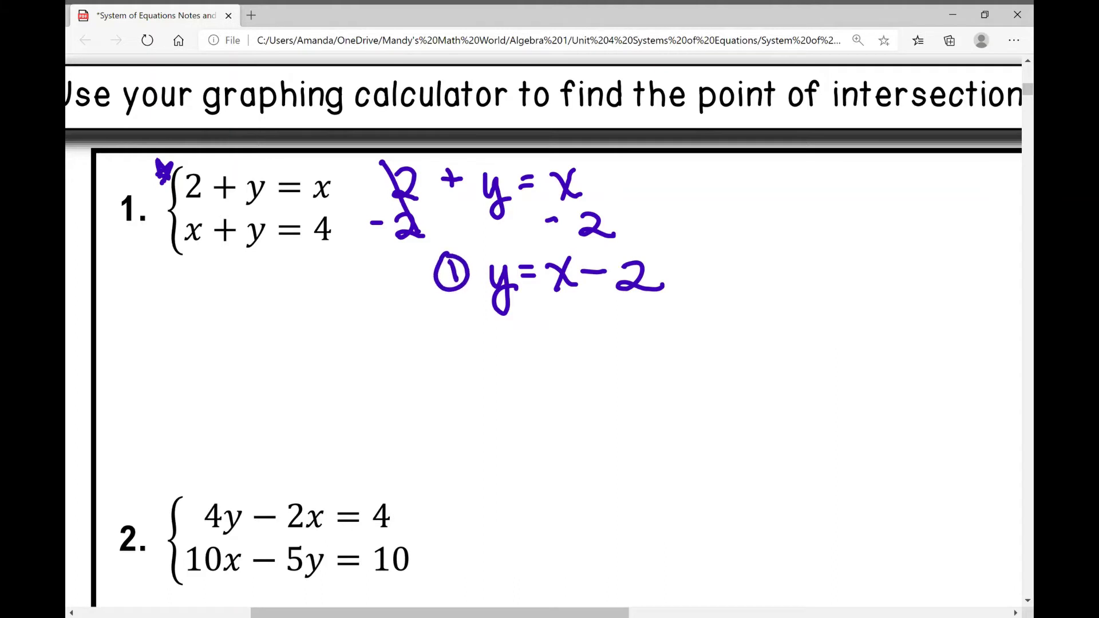
Subtract x from both sides of x + y = 4 and cross out the cancelling x terms
drag(226, 249, 230, 278)
mouse_move(220, 267)
mouse_down()
mouse_move(236, 274)
mouse_move(246, 263)
mouse_up()
drag(152, 267, 170, 266)
mouse_move(177, 257)
mouse_down()
mouse_move(195, 276)
mouse_move(181, 281)
mouse_up()
drag(309, 265, 342, 275)
drag(341, 256, 328, 277)
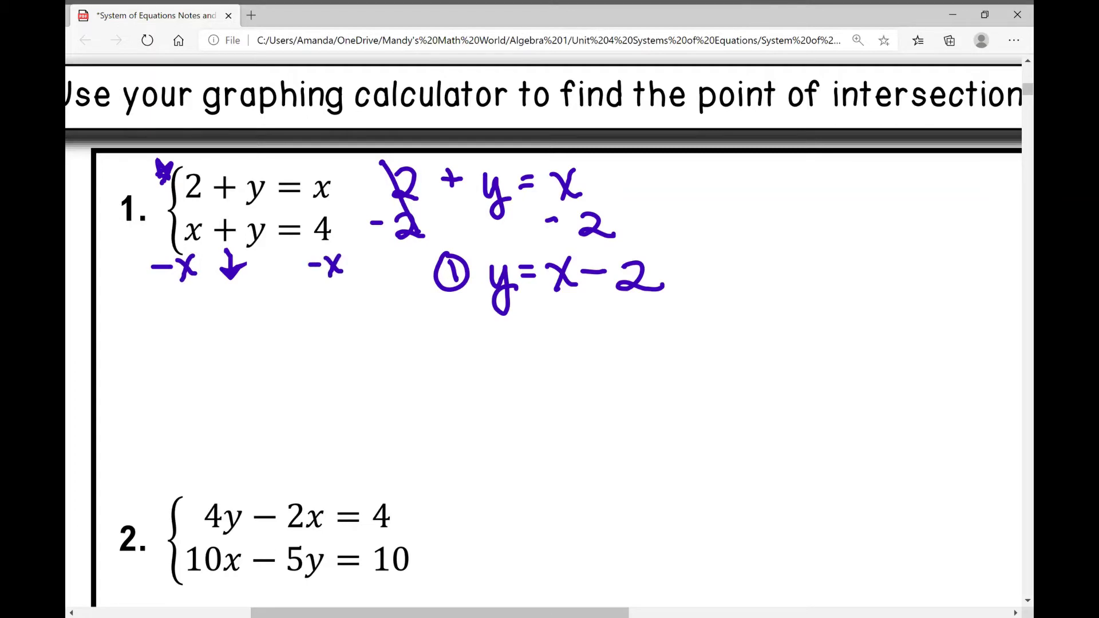
drag(165, 216, 204, 278)
Write y = −x + 4 below, box it and label it equation 2
mouse_move(232, 313)
mouse_down()
mouse_move(250, 312)
mouse_move(241, 346)
mouse_move(283, 314)
mouse_up()
mouse_move(269, 326)
mouse_down()
mouse_move(314, 323)
mouse_move(345, 337)
mouse_move(324, 339)
mouse_up()
mouse_move(364, 312)
mouse_down()
mouse_move(364, 331)
mouse_move(377, 322)
mouse_up()
mouse_move(395, 307)
mouse_down()
mouse_move(407, 326)
mouse_move(399, 343)
mouse_up()
mouse_move(226, 295)
mouse_down()
mouse_move(229, 360)
mouse_move(409, 359)
mouse_up()
drag(224, 360, 418, 358)
click(186, 325)
mouse_move(186, 317)
mouse_down()
mouse_move(205, 337)
mouse_move(219, 315)
mouse_up()
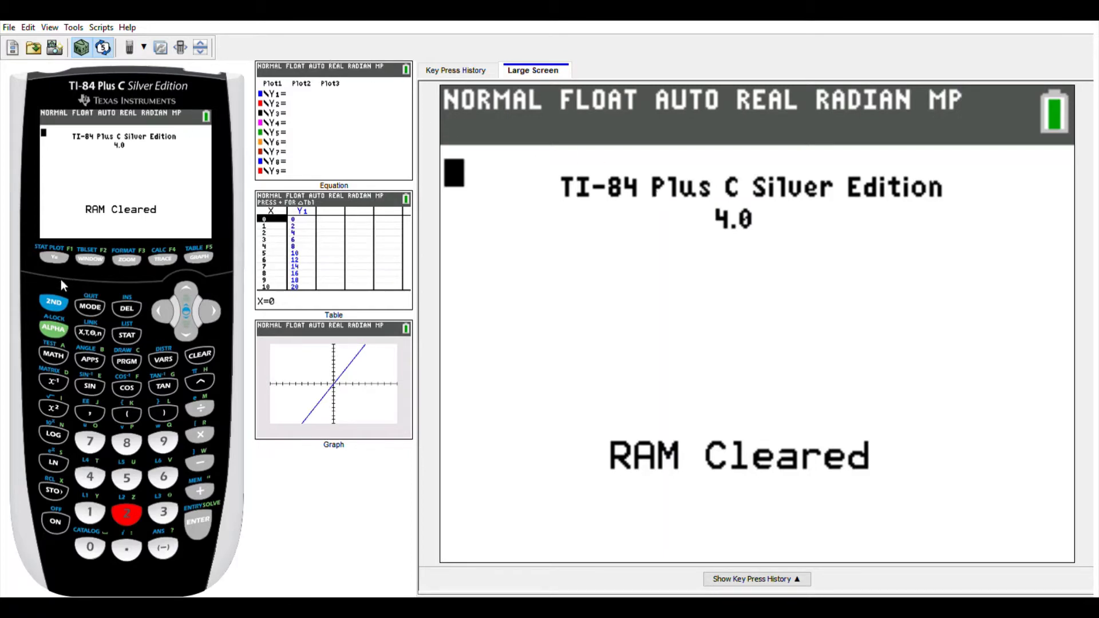
Reset all of the calculator's RAM via the MEM menu and open the Y= editor
click(60, 301)
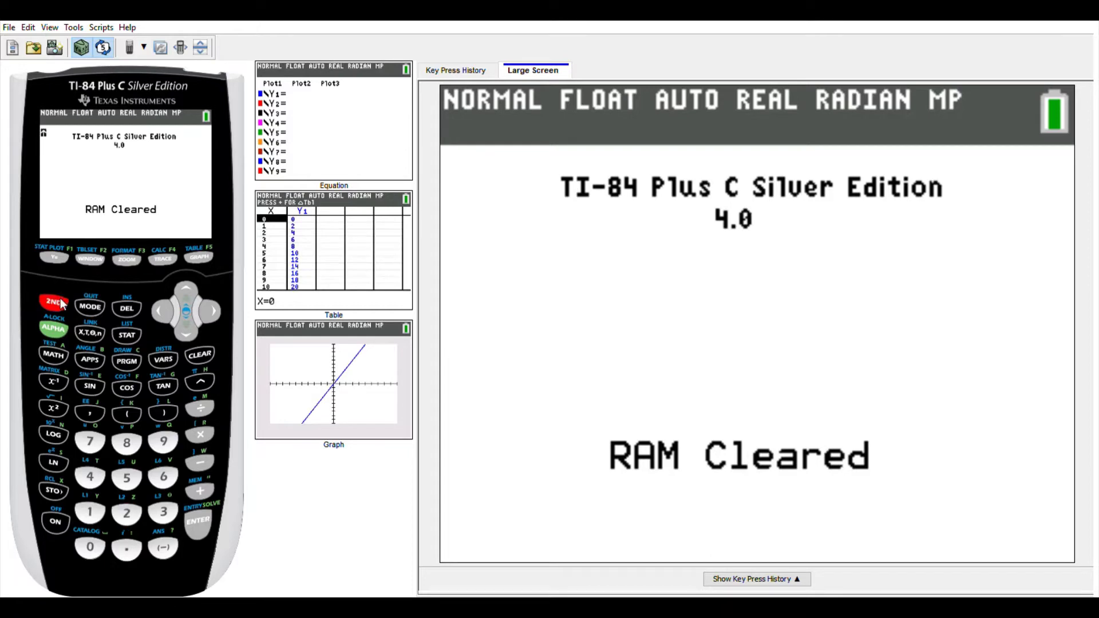
click(200, 491)
click(92, 443)
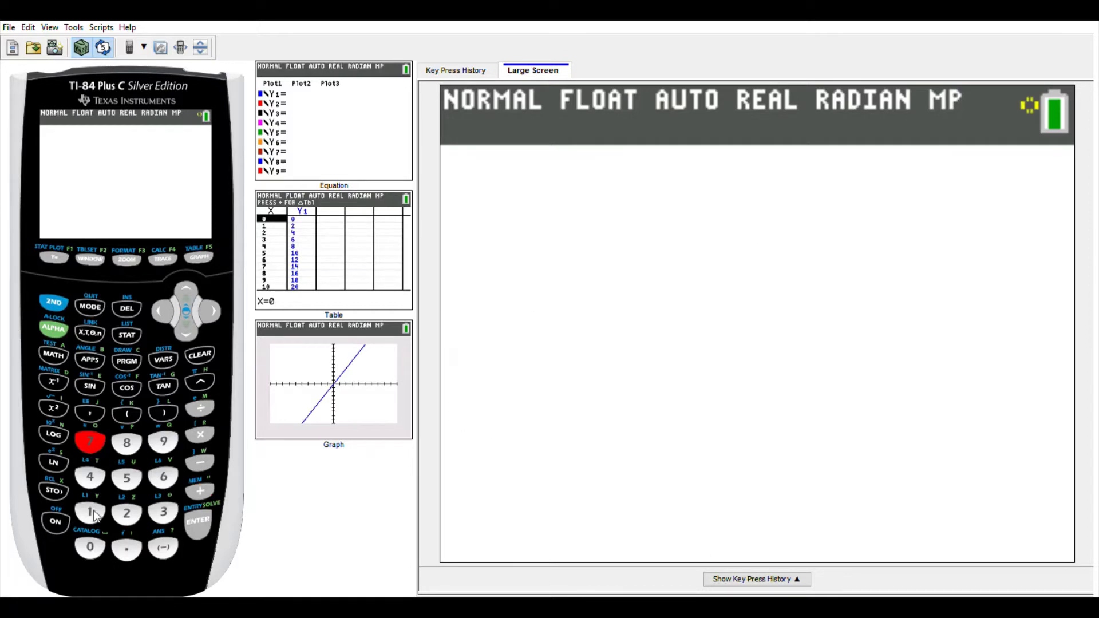
click(92, 514)
click(122, 517)
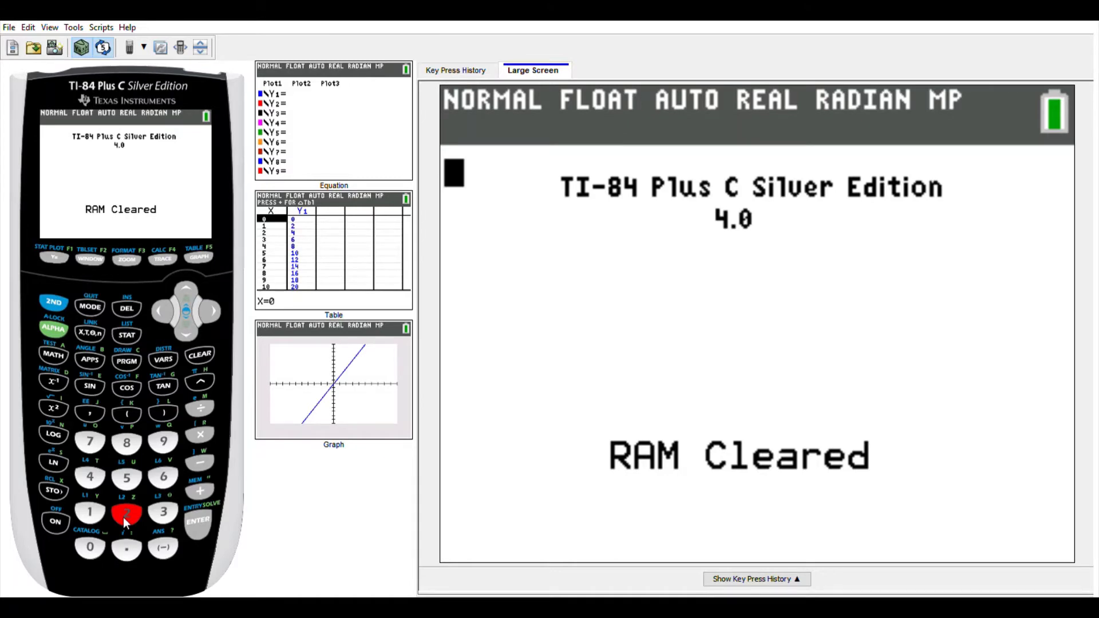
click(54, 259)
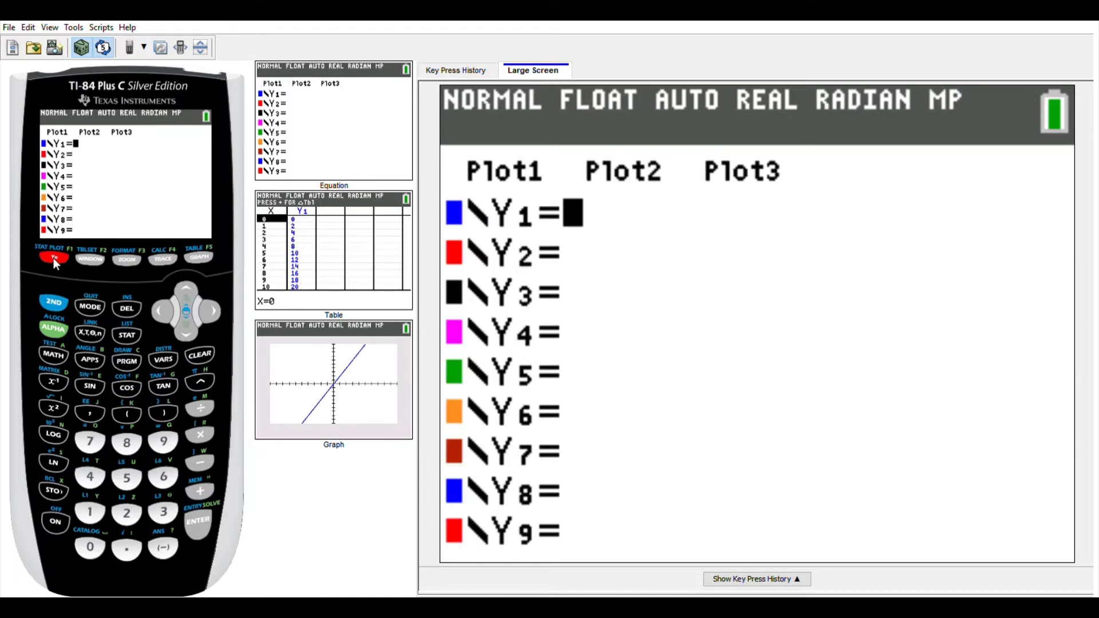
Enter Y1 = X−2 and Y2 = −X+4 in the Y= editor and graph them
click(91, 335)
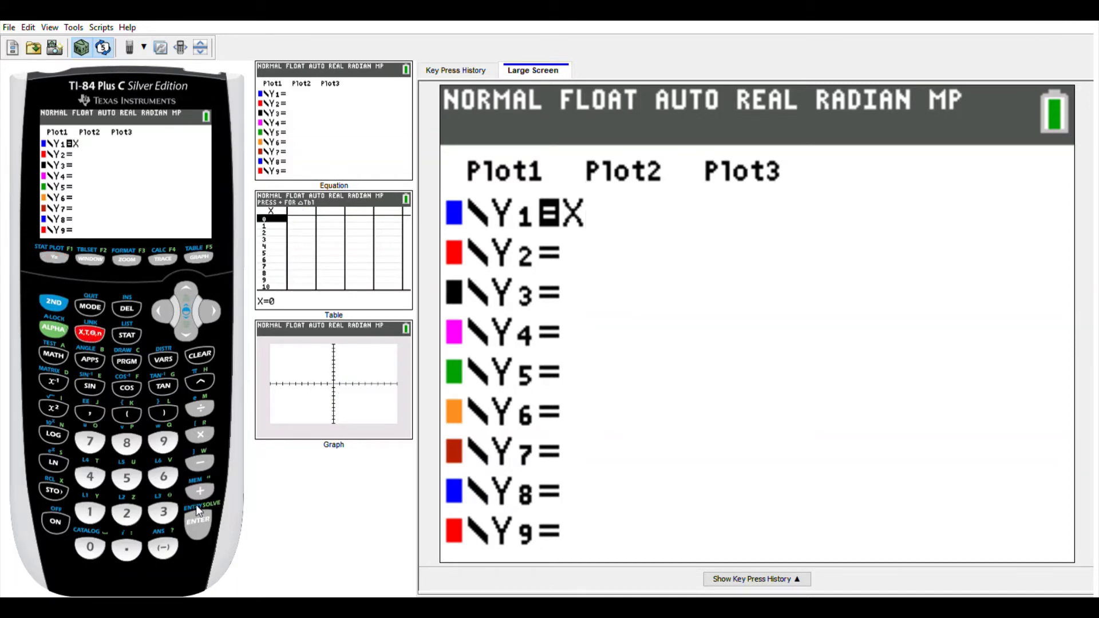
click(203, 465)
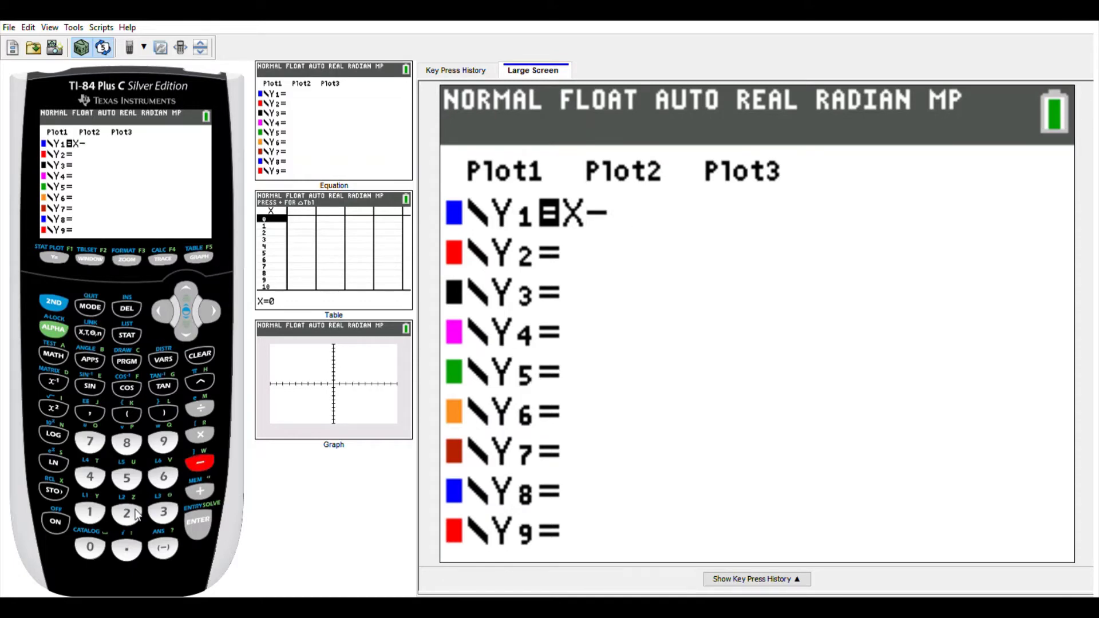
click(137, 513)
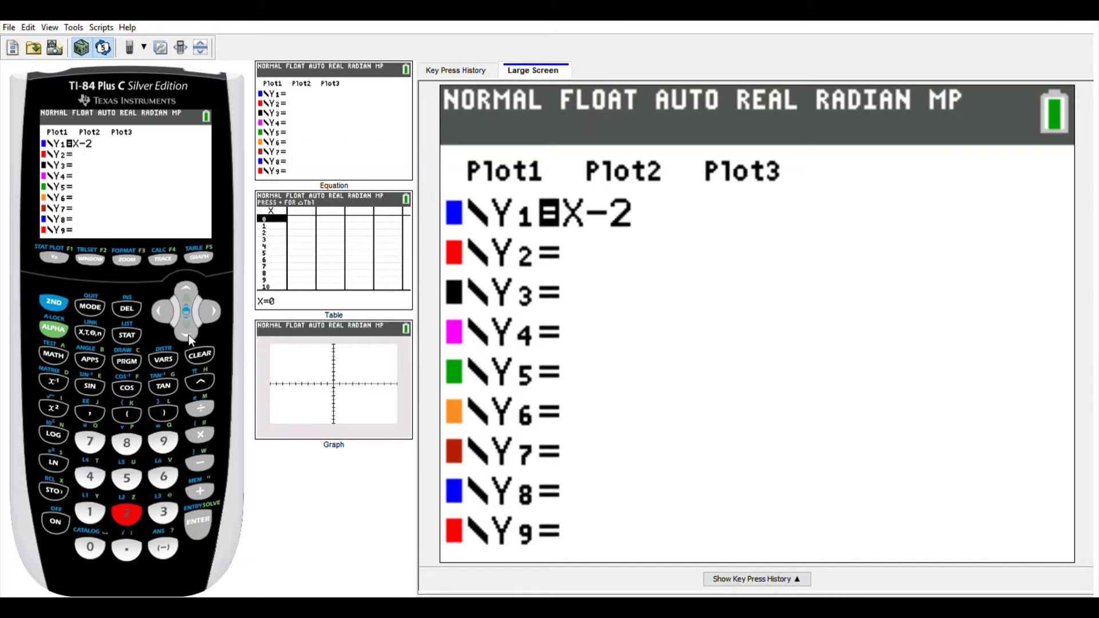
click(188, 334)
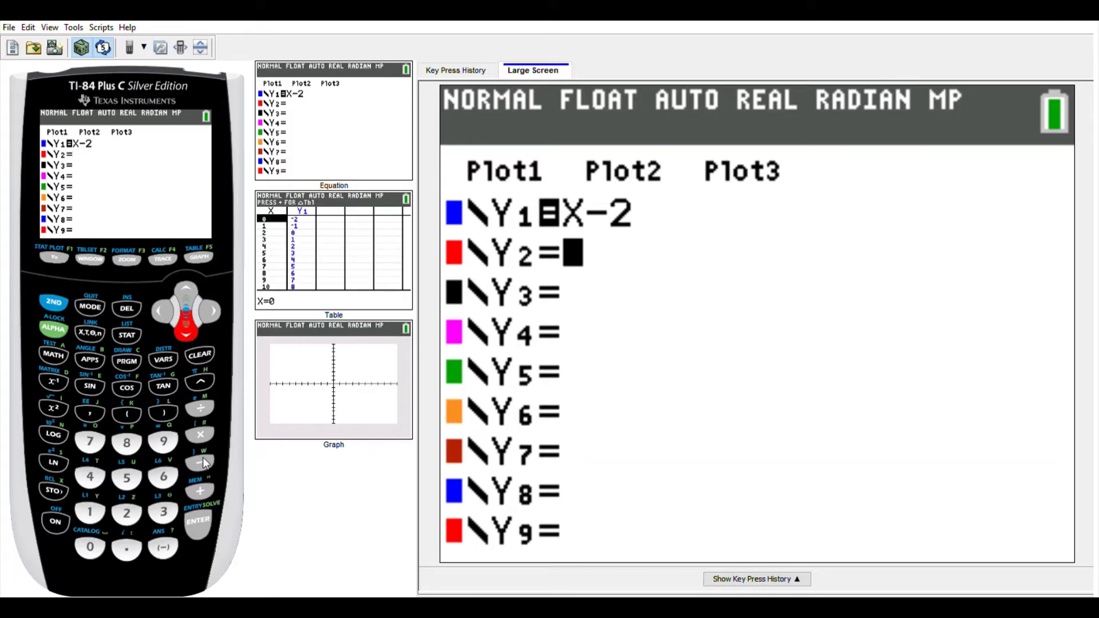
click(163, 547)
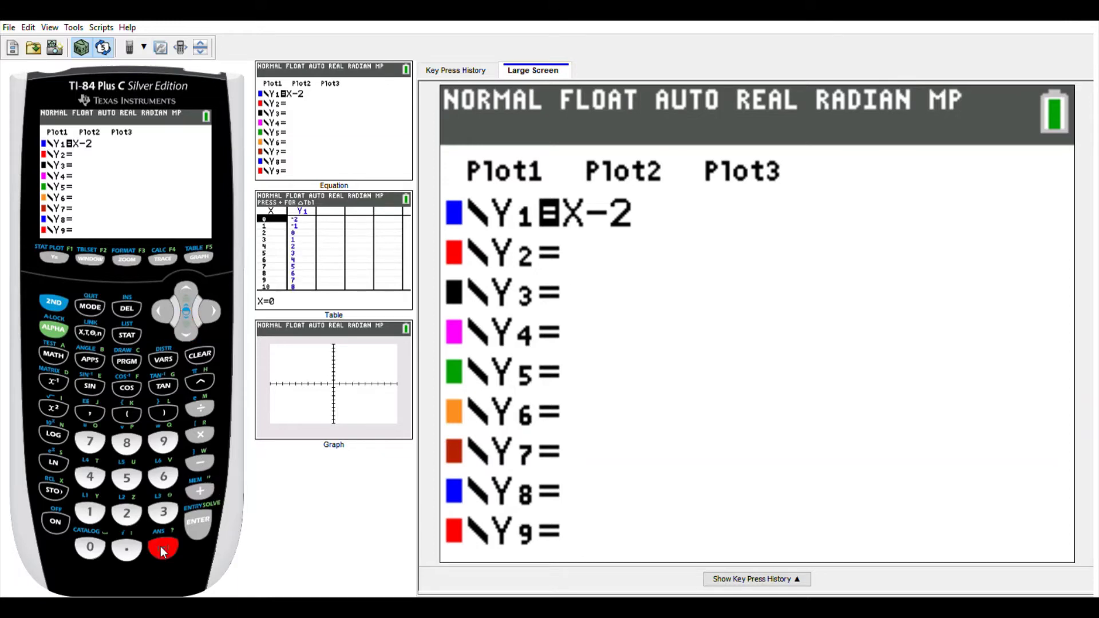
click(102, 337)
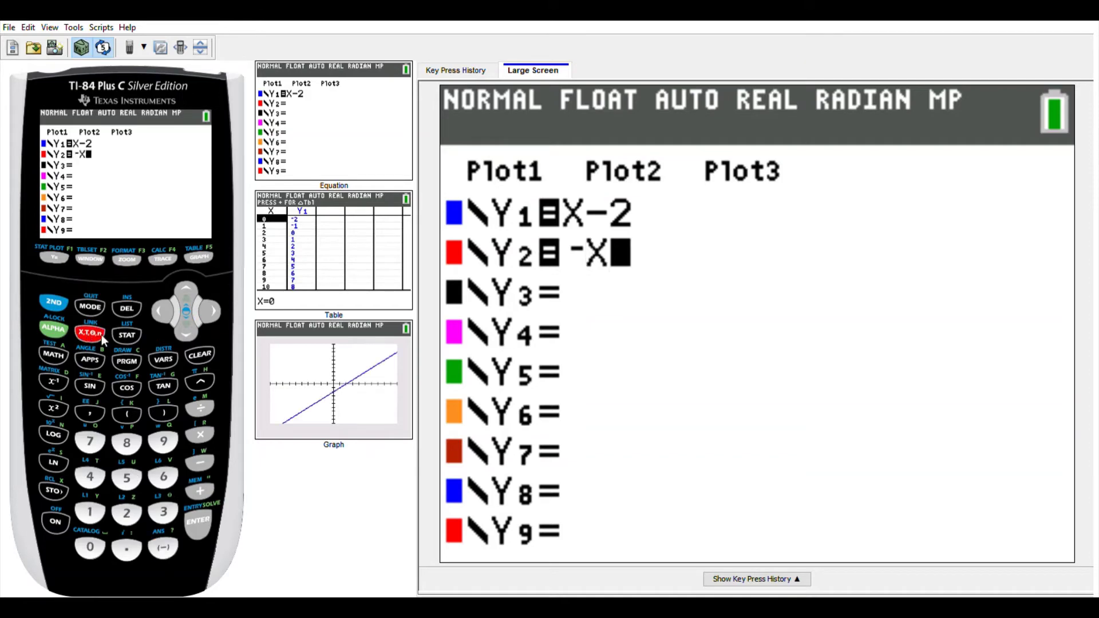
click(201, 495)
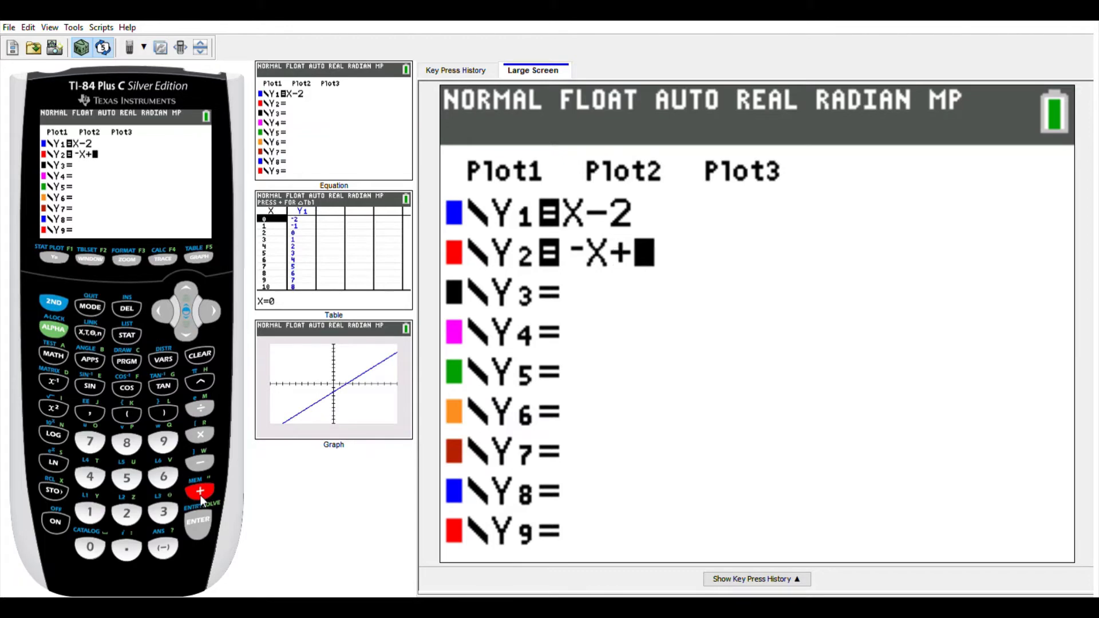
click(92, 478)
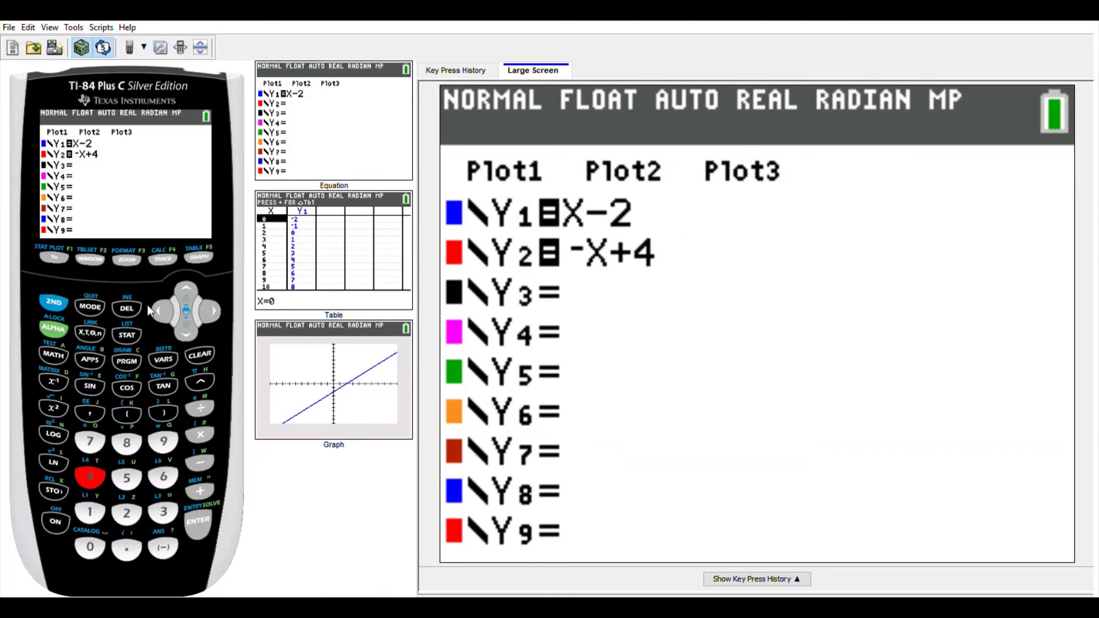
click(201, 258)
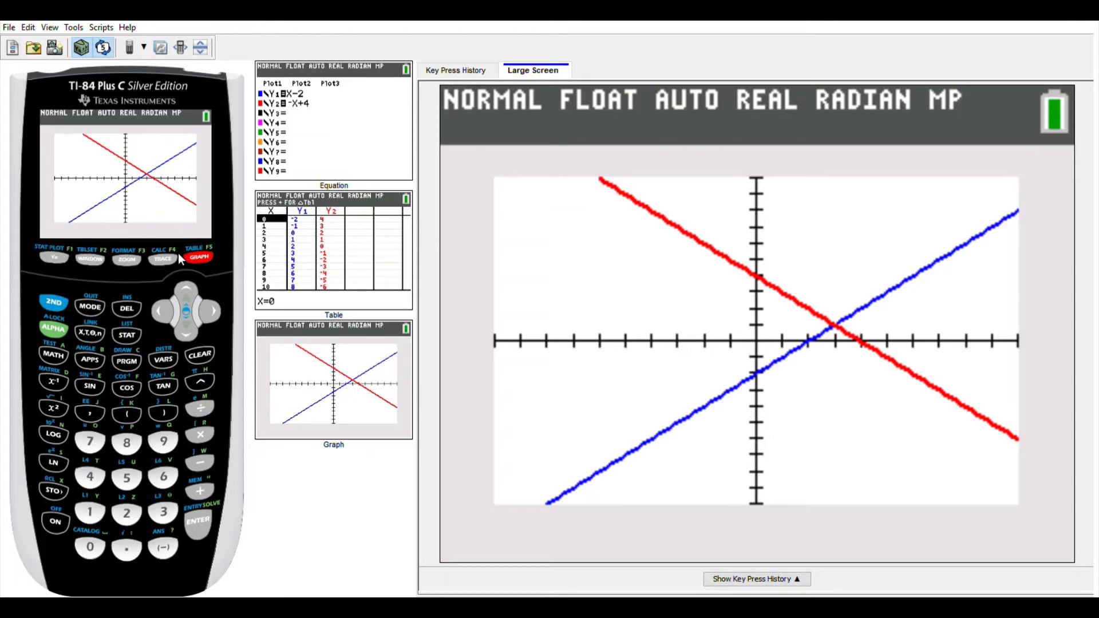
Open the CALC menu with 2ND and TRACE
click(54, 304)
click(159, 259)
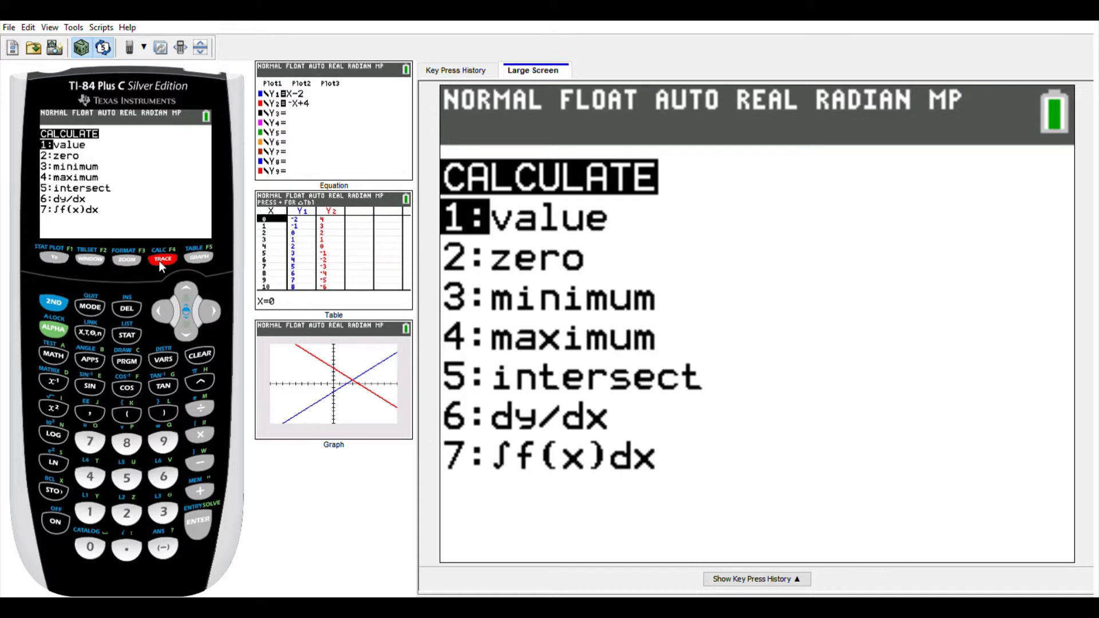
Run 5:intersect on Y1 and Y2, giving the intersection at X=3, Y=1
key(Down)
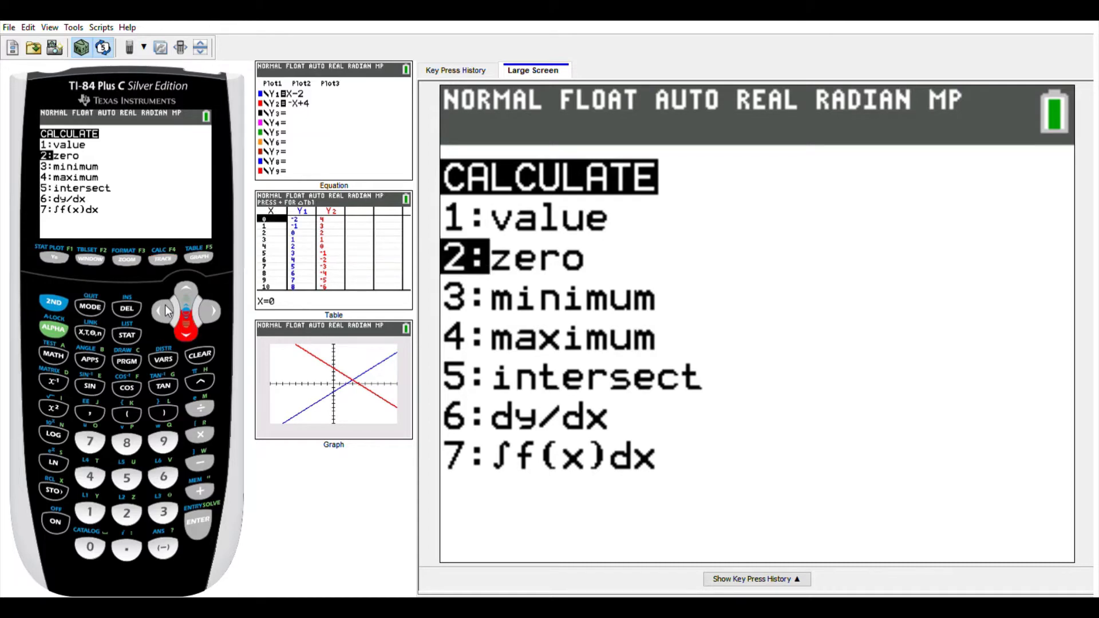
key(Down)
key(Down)
key(Down)
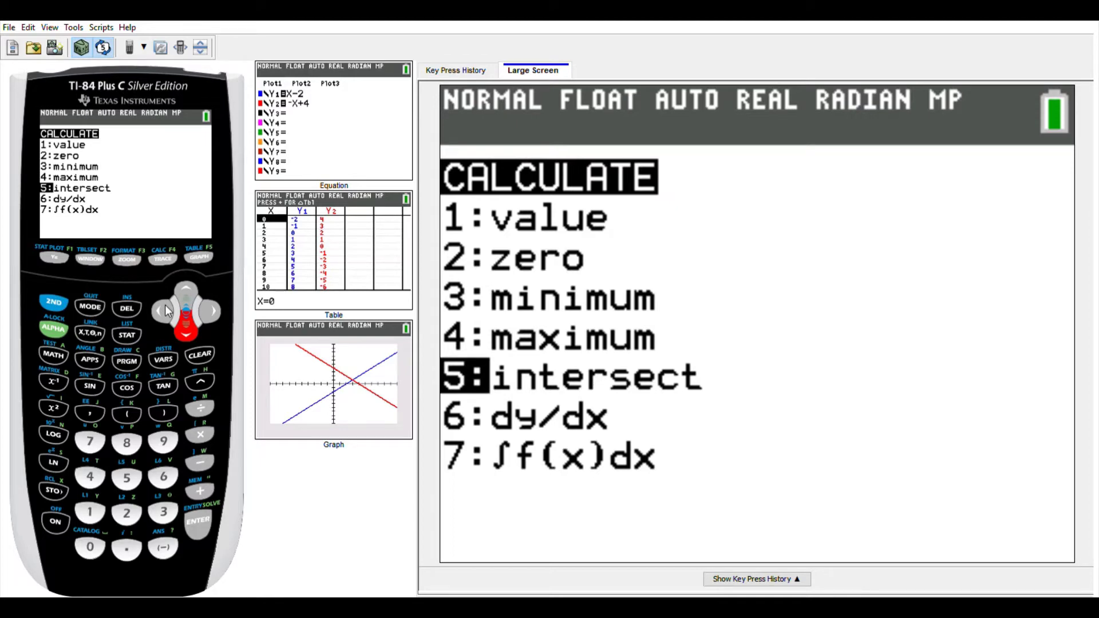
key(Return)
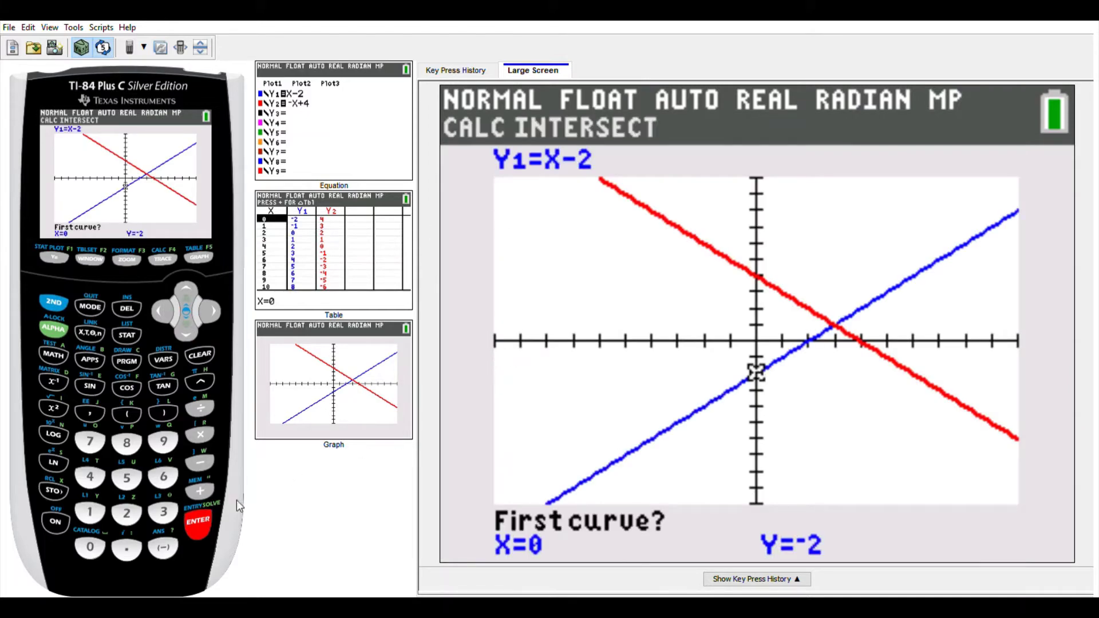
click(202, 522)
click(204, 524)
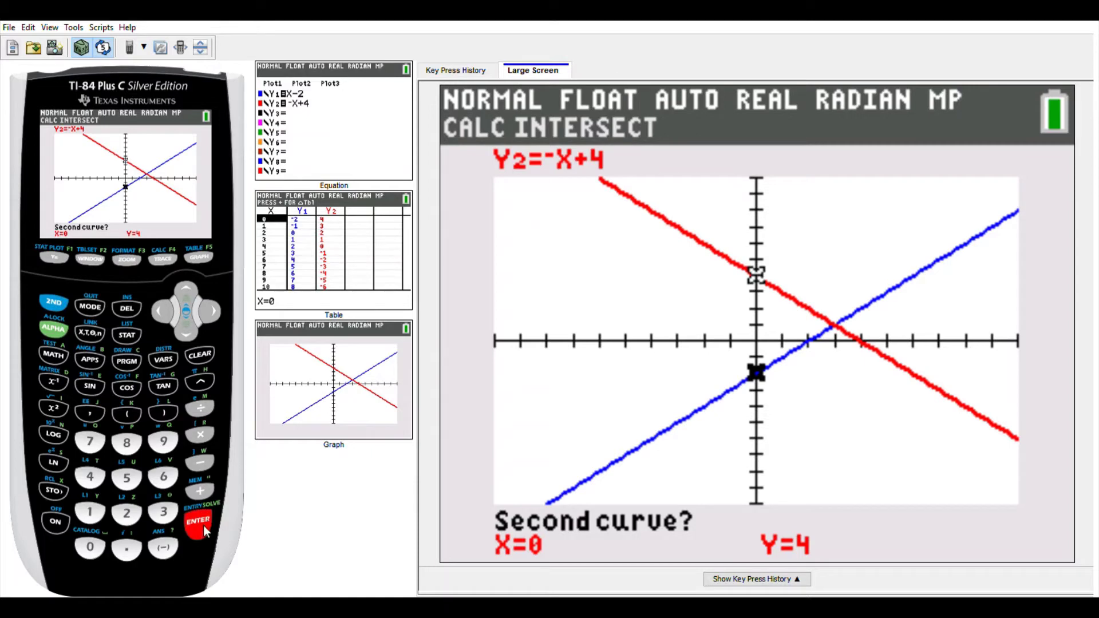
click(204, 531)
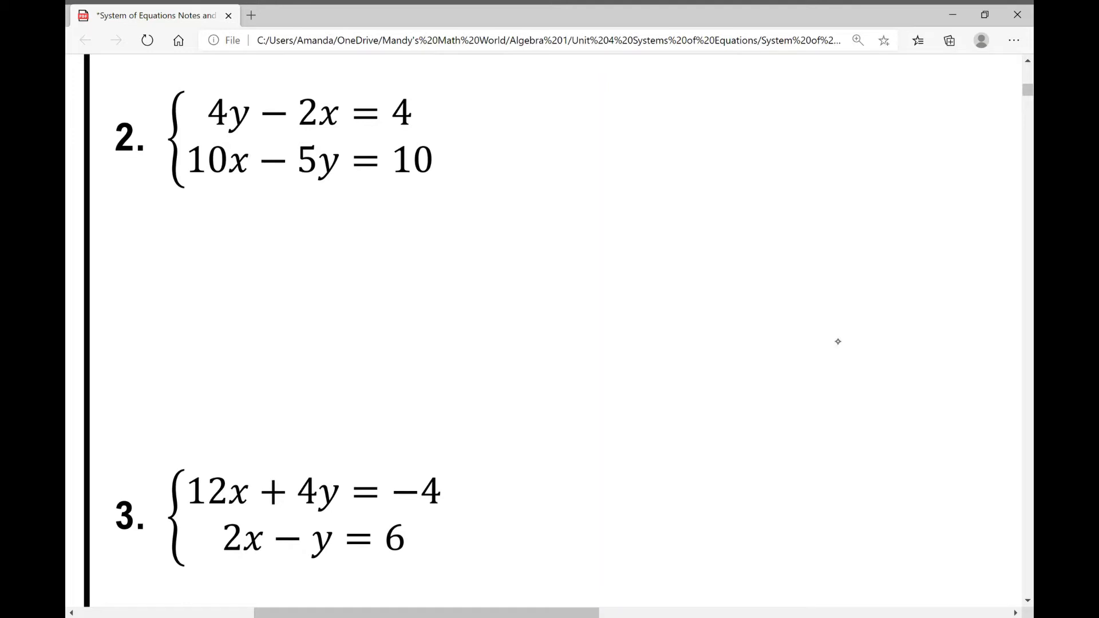
Copy 4y − 2x = 4 by hand beside problem 2's first equation
drag(501, 99, 513, 112)
mouse_move(508, 91)
mouse_down()
mouse_move(510, 132)
mouse_move(533, 146)
mouse_move(550, 127)
mouse_up()
mouse_move(429, 115)
mouse_down()
mouse_move(463, 113)
mouse_move(458, 123)
mouse_up()
drag(558, 114, 576, 112)
drag(591, 107, 627, 132)
mouse_move(625, 110)
mouse_down()
mouse_move(651, 131)
mouse_move(629, 138)
mouse_up()
drag(666, 110, 678, 117)
mouse_move(696, 103)
mouse_down()
mouse_move(719, 116)
mouse_move(710, 136)
mouse_up()
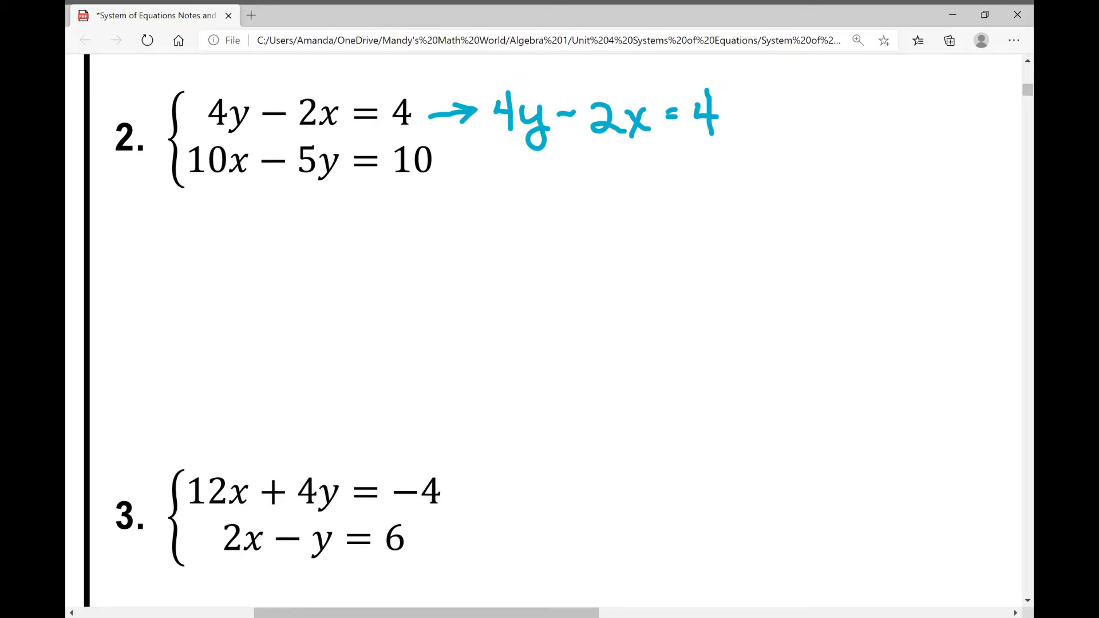
drag(522, 90, 535, 96)
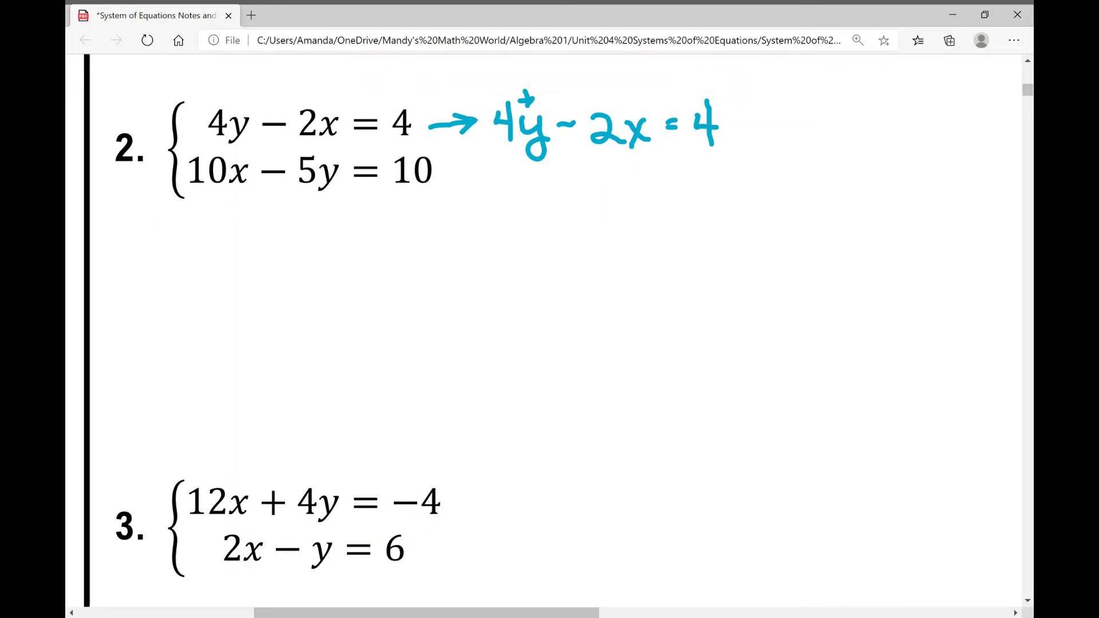
Add 2x to both sides and cross out the cancelling −2x and +2x
drag(575, 155, 574, 175)
drag(564, 168, 649, 182)
drag(648, 155, 632, 189)
drag(706, 155, 712, 177)
drag(695, 170, 762, 180)
mouse_move(776, 166)
mouse_down()
mouse_move(798, 181)
mouse_move(777, 188)
mouse_up()
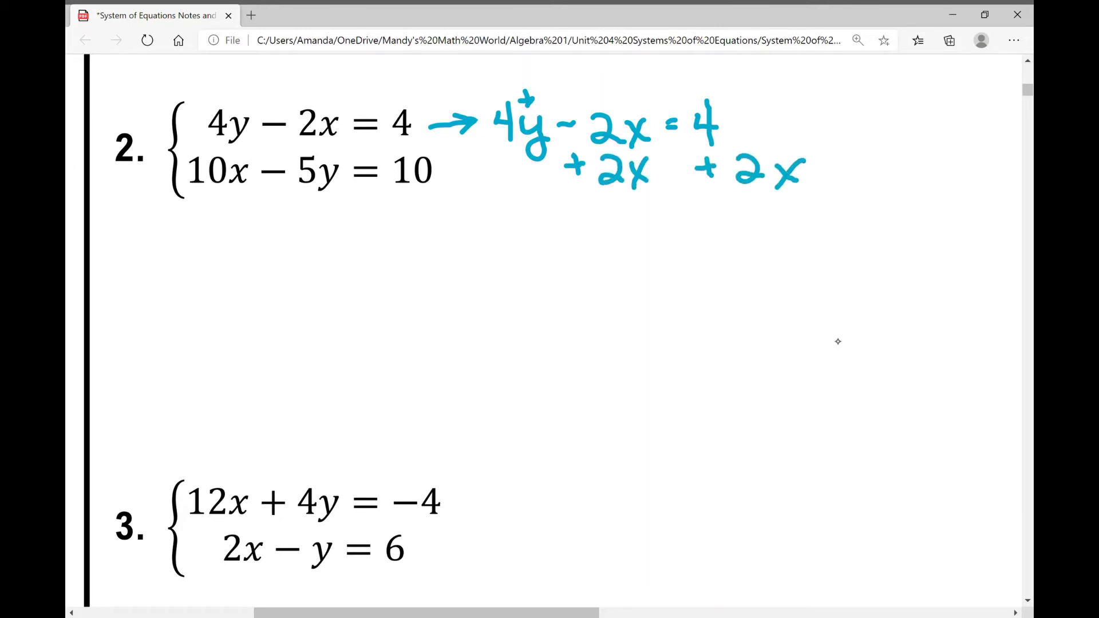
drag(571, 112, 624, 139)
drag(601, 146, 643, 180)
mouse_move(584, 205)
mouse_down()
mouse_move(587, 220)
mouse_move(607, 218)
mouse_move(620, 232)
mouse_up()
Write the next line as 4y = 2x + 4
mouse_move(633, 213)
mouse_down()
mouse_move(620, 264)
mouse_move(646, 238)
mouse_up()
drag(651, 218, 665, 223)
mouse_move(689, 212)
mouse_down()
mouse_move(706, 208)
mouse_move(714, 240)
mouse_up()
mouse_move(713, 215)
mouse_down()
mouse_move(712, 237)
mouse_move(736, 236)
mouse_move(717, 245)
mouse_up()
drag(762, 213, 760, 234)
drag(751, 225, 774, 222)
mouse_move(790, 211)
mouse_down()
mouse_move(785, 225)
mouse_move(804, 225)
mouse_up()
drag(800, 200, 802, 243)
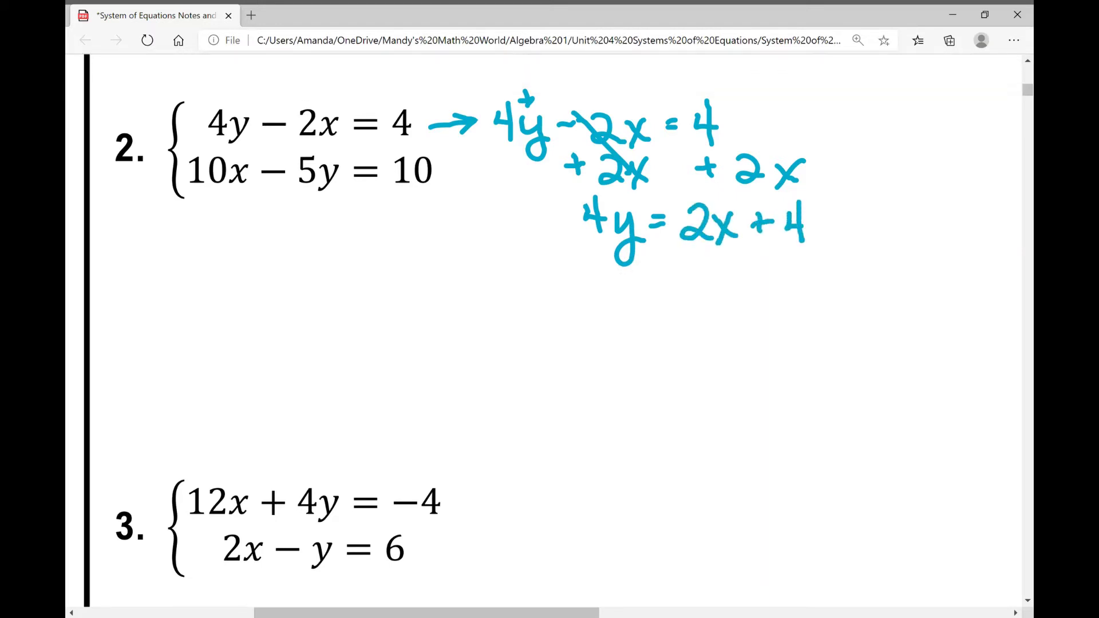
Divide both sides by 4 and cancel the 4s on the left
mouse_move(584, 246)
mouse_down()
mouse_move(645, 242)
mouse_move(599, 270)
mouse_move(614, 266)
mouse_up()
drag(609, 251, 607, 288)
drag(669, 251, 825, 253)
drag(737, 260, 732, 274)
mouse_move(732, 274)
mouse_down()
mouse_move(753, 273)
mouse_move(746, 292)
mouse_up()
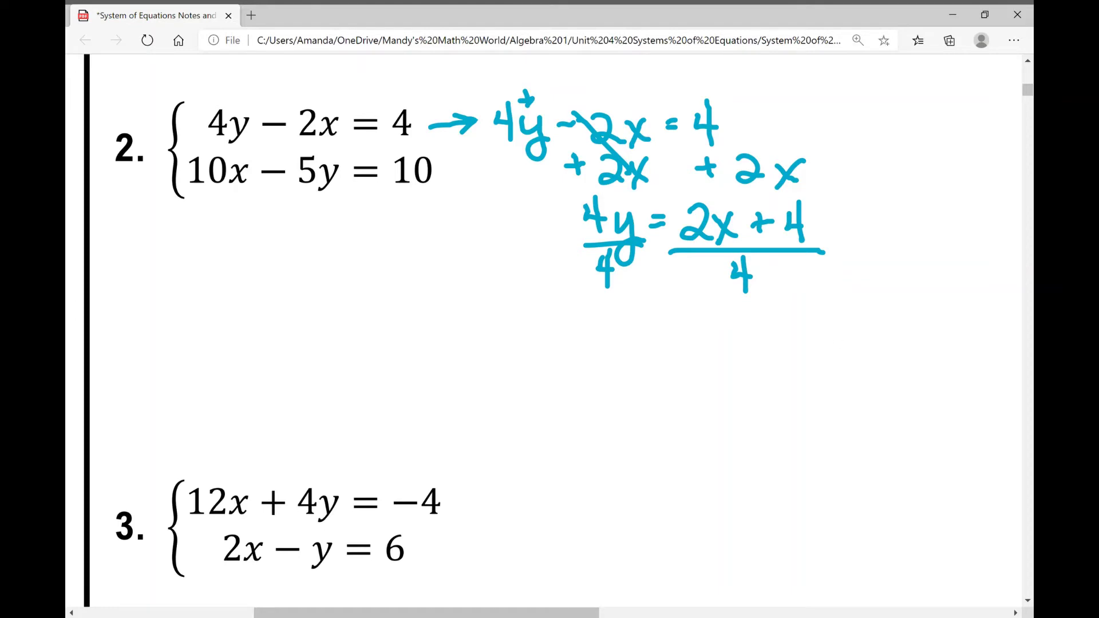
drag(571, 207, 605, 263)
Write the simplified result y = ½x + 1
mouse_move(614, 309)
mouse_down()
mouse_move(649, 328)
mouse_move(669, 306)
mouse_up()
drag(654, 318, 673, 315)
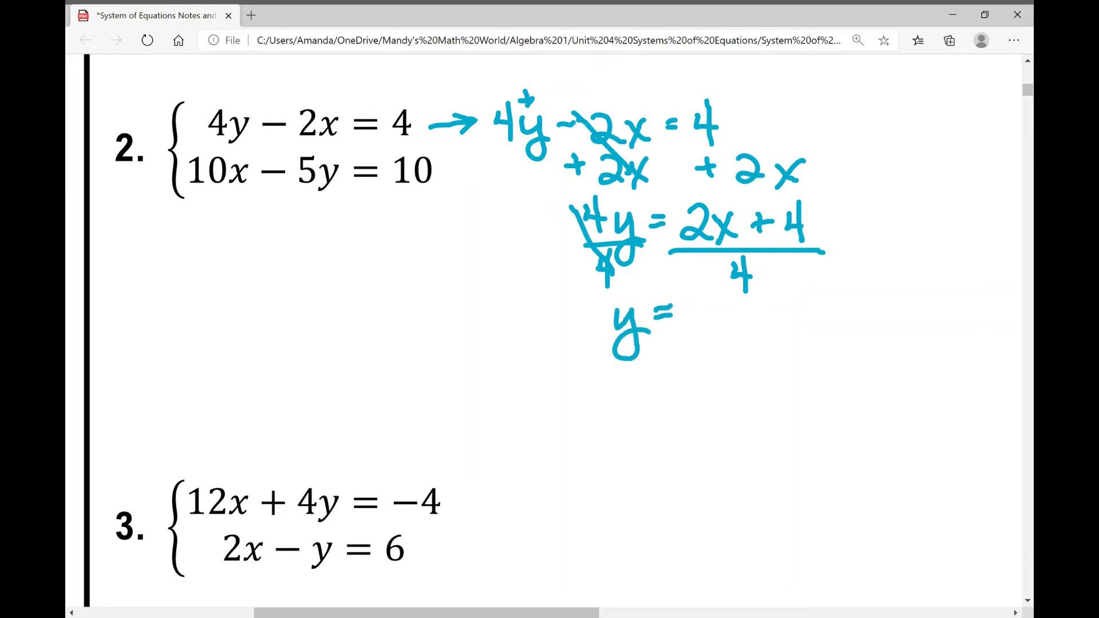
mouse_move(705, 183)
mouse_down()
mouse_move(705, 202)
mouse_move(713, 194)
mouse_up()
drag(694, 292, 699, 311)
mouse_move(684, 317)
mouse_down()
mouse_move(719, 314)
mouse_move(694, 349)
mouse_move(719, 349)
mouse_up()
click(727, 306)
drag(727, 304, 754, 326)
drag(747, 297, 730, 332)
mouse_move(824, 179)
mouse_down()
mouse_move(812, 199)
mouse_move(826, 196)
mouse_up()
drag(779, 300, 781, 322)
drag(766, 313, 803, 310)
drag(819, 300, 828, 337)
Box y = ½x + 1, label it 1, and draw an arrow under the second equation
drag(597, 293, 601, 376)
mouse_move(595, 285)
mouse_down()
mouse_move(665, 282)
mouse_move(875, 366)
mouse_up()
drag(597, 375, 866, 358)
drag(558, 319, 561, 337)
mouse_move(545, 309)
mouse_down()
mouse_move(546, 350)
mouse_move(555, 308)
mouse_up()
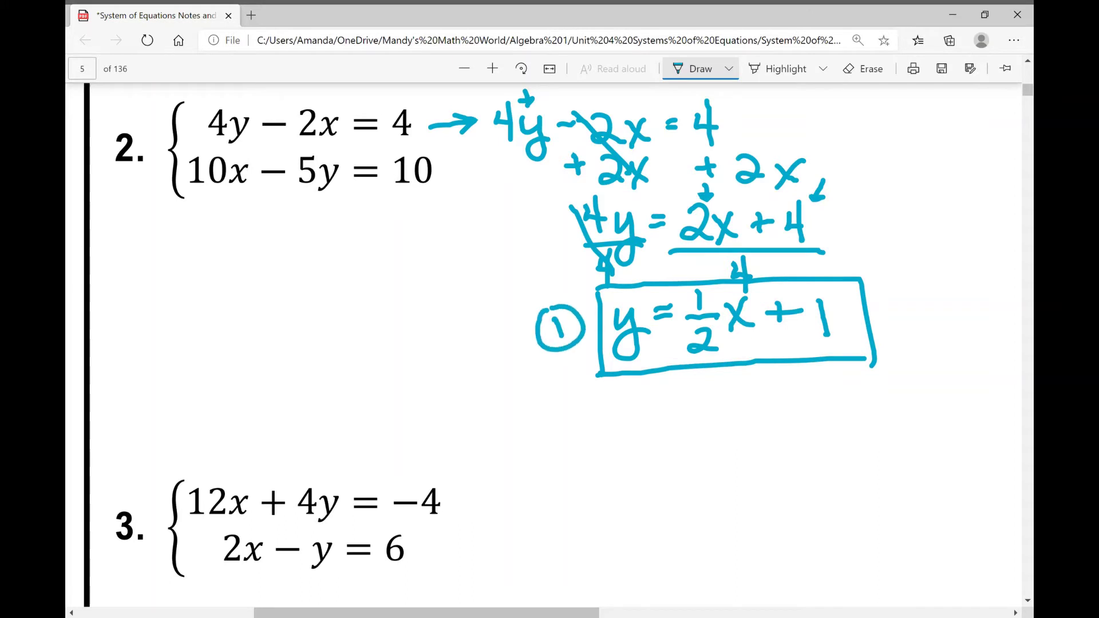
drag(265, 198, 265, 229)
drag(257, 215, 265, 230)
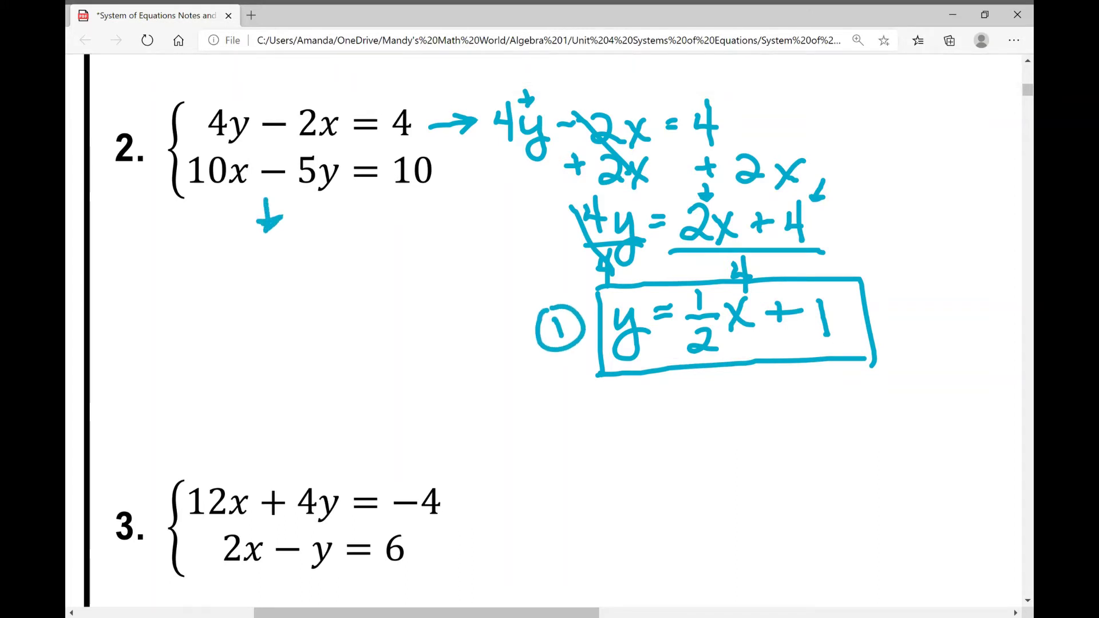
Subtract 10x from both sides of 10x − 5y = 10 and cross out the 10x terms
mouse_move(142, 201)
mouse_down()
mouse_move(173, 199)
mouse_move(195, 224)
mouse_up()
mouse_move(212, 198)
mouse_down()
mouse_move(206, 209)
mouse_move(213, 199)
mouse_up()
mouse_move(221, 201)
mouse_down()
mouse_move(243, 220)
mouse_move(225, 224)
mouse_up()
drag(395, 207, 417, 205)
drag(425, 195, 426, 224)
mouse_move(446, 201)
mouse_down()
mouse_move(478, 222)
mouse_move(460, 228)
mouse_up()
drag(175, 157, 229, 214)
Write the next line as −5y = −10x + 10
drag(247, 265, 272, 265)
mouse_move(302, 252)
mouse_down()
mouse_move(287, 254)
mouse_move(278, 284)
mouse_move(311, 315)
mouse_up()
drag(340, 268, 354, 267)
mouse_move(340, 278)
mouse_down()
mouse_move(383, 273)
mouse_move(394, 293)
mouse_up()
mouse_move(414, 264)
mouse_down()
mouse_move(405, 280)
mouse_move(415, 262)
mouse_up()
mouse_move(432, 268)
mouse_down()
mouse_move(455, 290)
mouse_move(438, 298)
mouse_move(488, 269)
mouse_move(476, 284)
mouse_up()
mouse_move(497, 260)
mouse_down()
mouse_move(495, 292)
mouse_move(519, 264)
mouse_up()
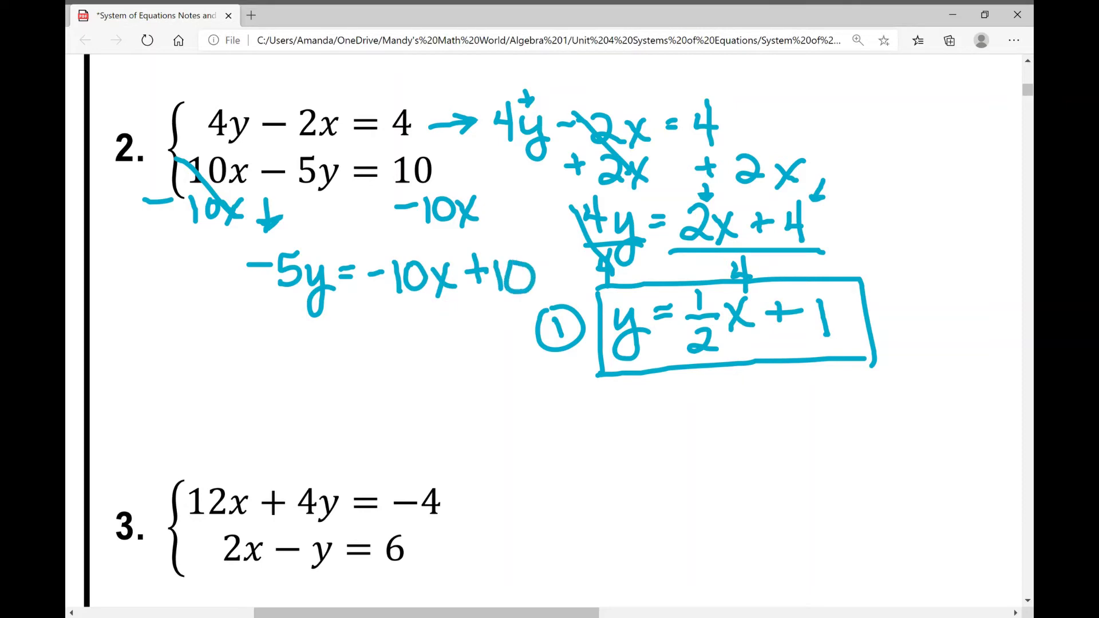
Divide both sides by −5 and cancel the −5s on the left
drag(259, 292, 339, 293)
mouse_move(250, 327)
mouse_down()
mouse_move(332, 335)
mouse_move(312, 345)
mouse_up()
click(378, 303)
drag(377, 304, 519, 301)
drag(397, 330, 430, 329)
mouse_move(474, 318)
mouse_down()
mouse_move(451, 332)
mouse_move(456, 346)
mouse_up()
drag(262, 252, 318, 326)
Write the simplified result y = 2x − 2
mouse_move(285, 379)
mouse_down()
mouse_move(290, 399)
mouse_move(309, 382)
mouse_up()
mouse_move(311, 383)
mouse_down()
mouse_move(297, 441)
mouse_move(319, 413)
mouse_up()
drag(330, 379, 342, 378)
drag(331, 392, 344, 392)
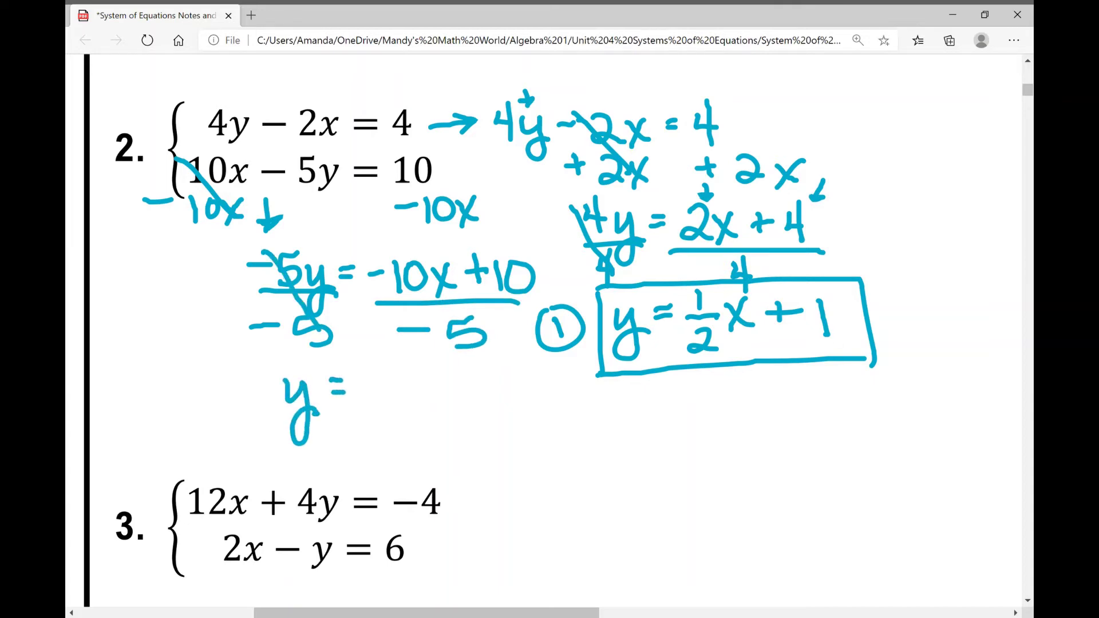
drag(396, 224, 399, 245)
drag(391, 240, 406, 238)
mouse_move(361, 373)
mouse_down()
mouse_move(389, 408)
mouse_move(420, 406)
mouse_up()
mouse_move(417, 374)
mouse_down()
mouse_move(398, 410)
mouse_move(455, 389)
mouse_move(469, 407)
mouse_move(513, 407)
mouse_up()
drag(262, 347, 265, 444)
Box y = 2x − 2 and label it with a circled 2
mouse_move(261, 361)
mouse_down()
mouse_move(488, 345)
mouse_move(524, 427)
mouse_up()
drag(272, 431, 513, 425)
drag(205, 382, 229, 402)
mouse_move(201, 367)
mouse_down()
mouse_move(198, 417)
mouse_move(202, 365)
mouse_up()
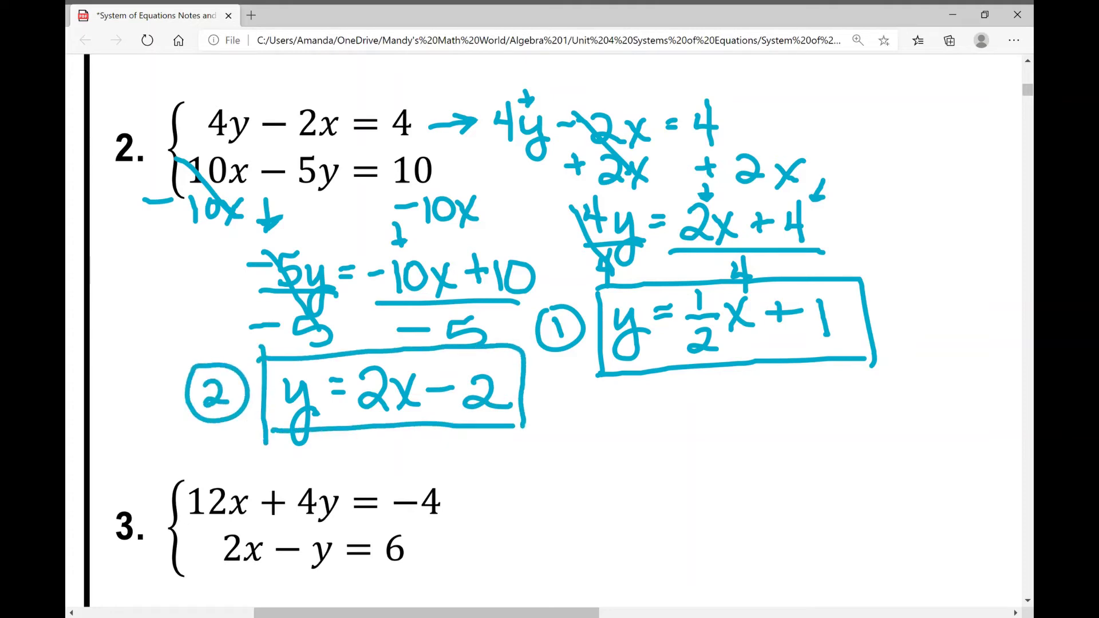